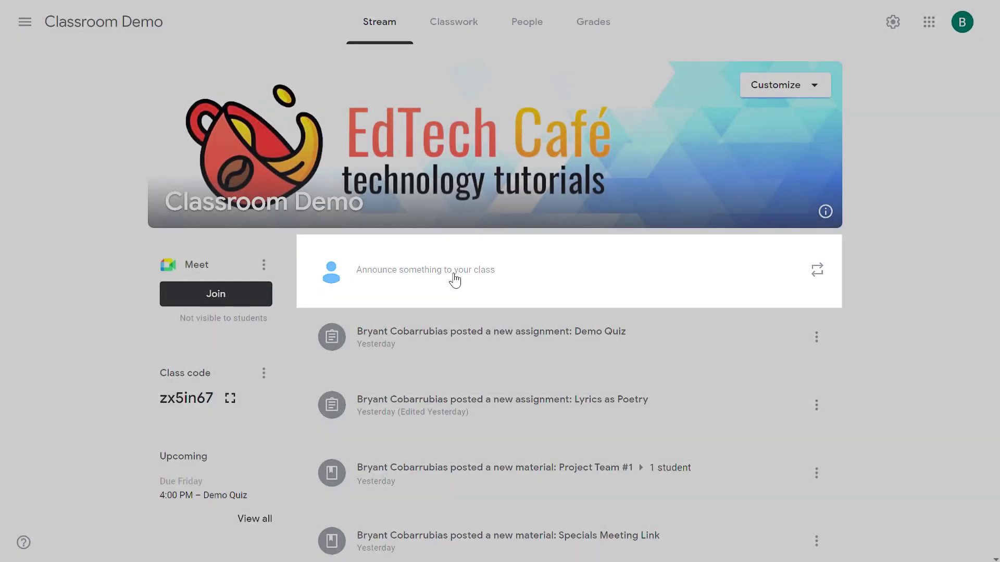
Draft the 'Welcome back!' announcement and review its class and student recipients, briefly adding Demo Class
click(453, 280)
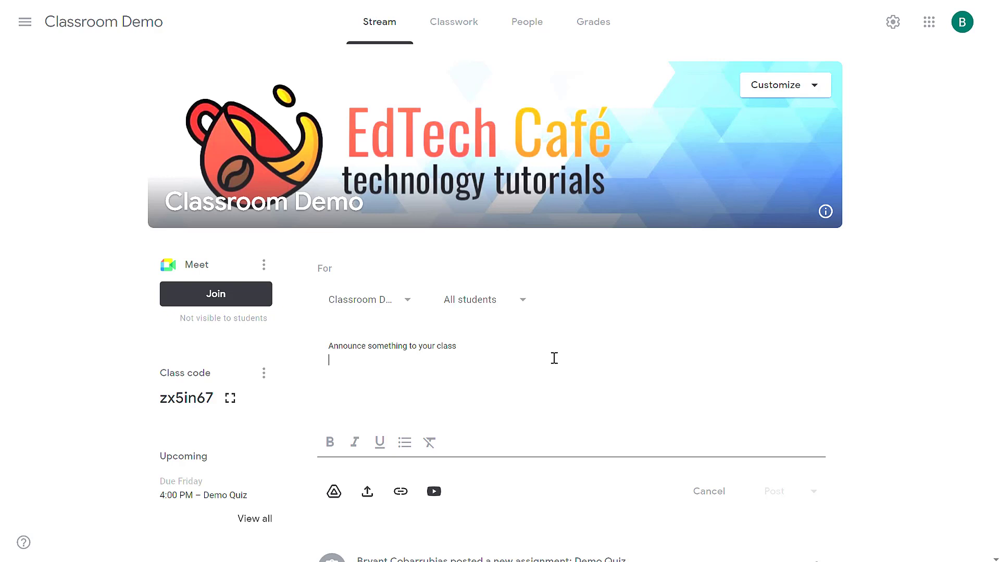
text(Welcome back!)
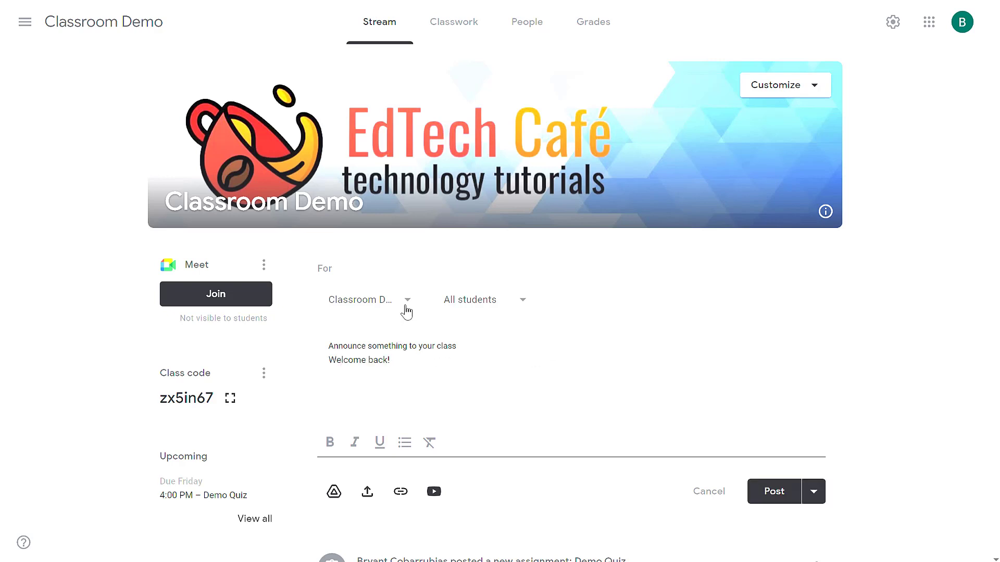
click(406, 311)
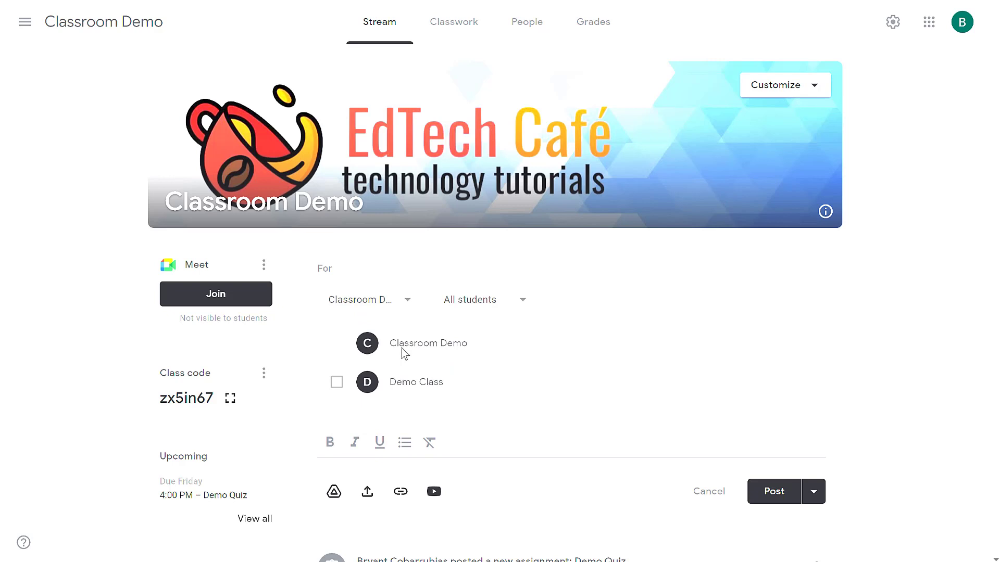
click(469, 277)
click(515, 306)
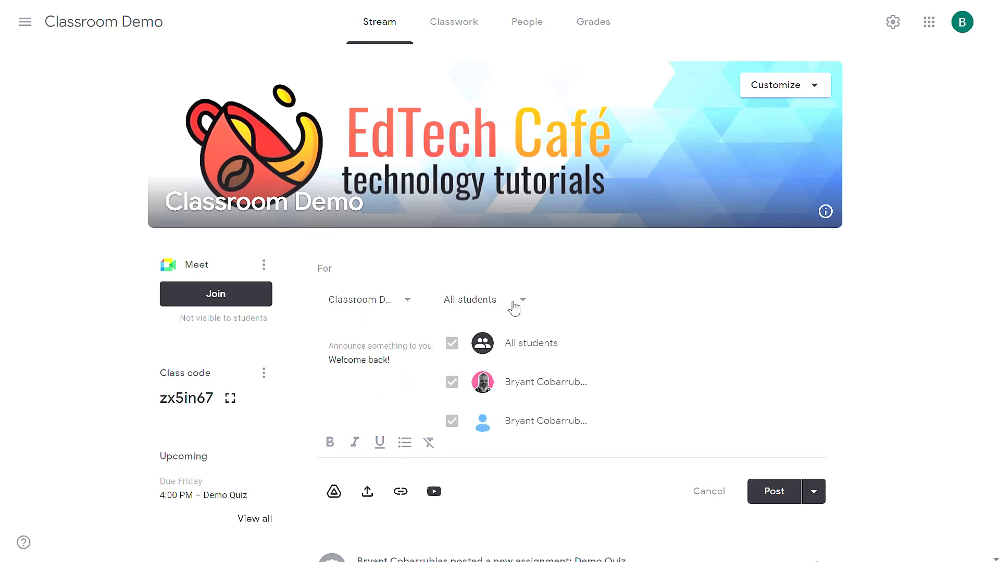
click(499, 285)
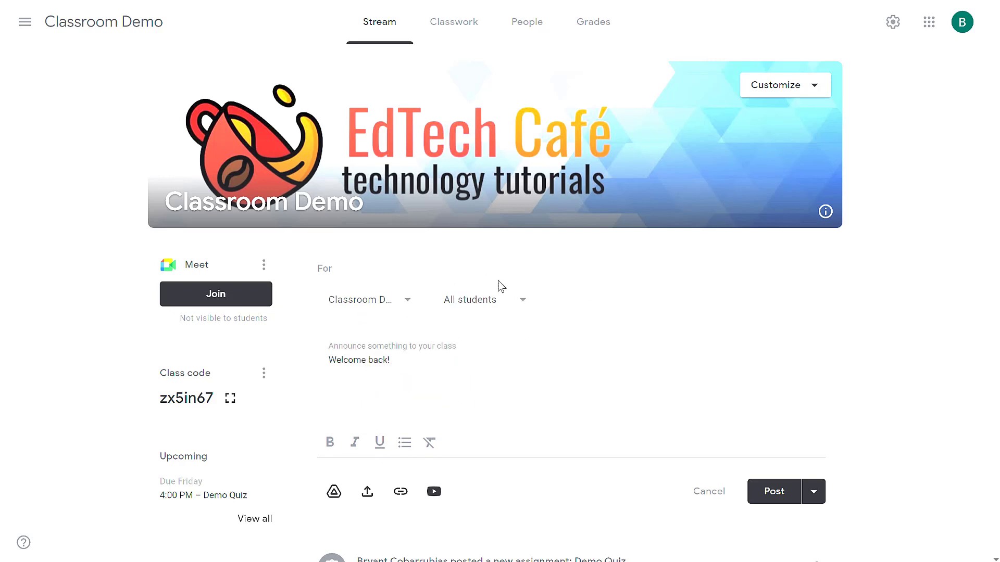
click(399, 310)
click(337, 382)
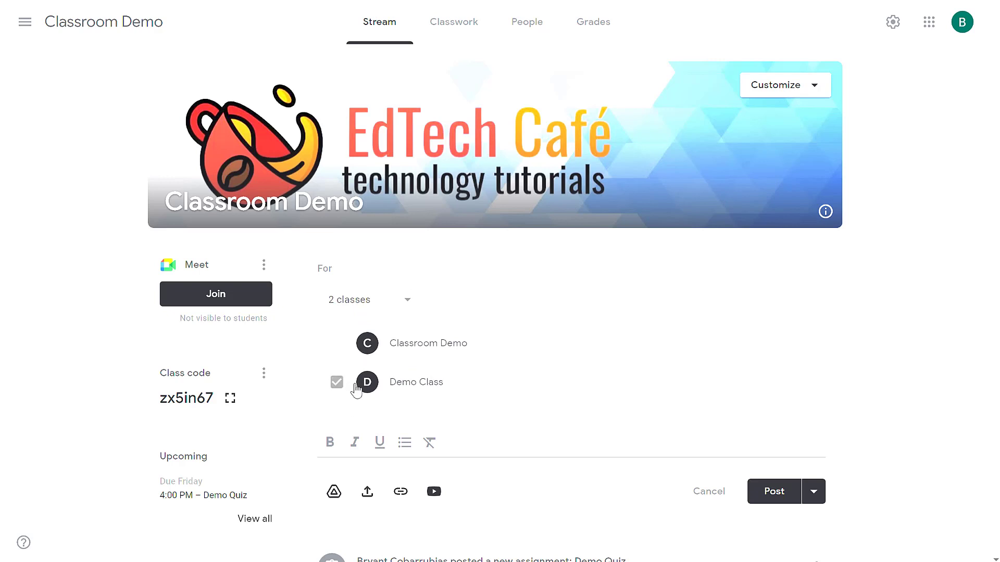
click(499, 316)
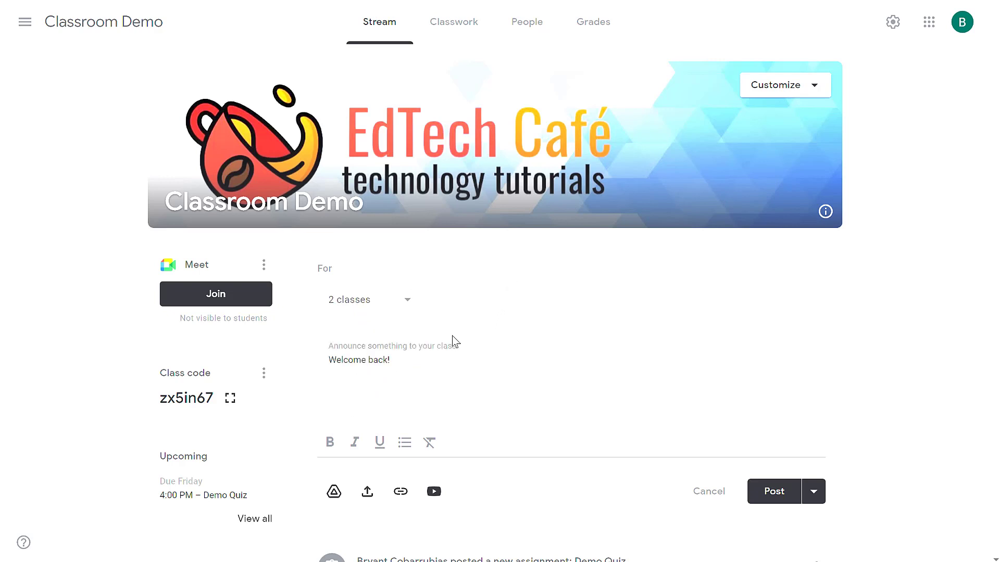
Remove Demo Class so only Classroom Demo with all students remains, then post the announcement
click(390, 304)
click(391, 342)
click(495, 313)
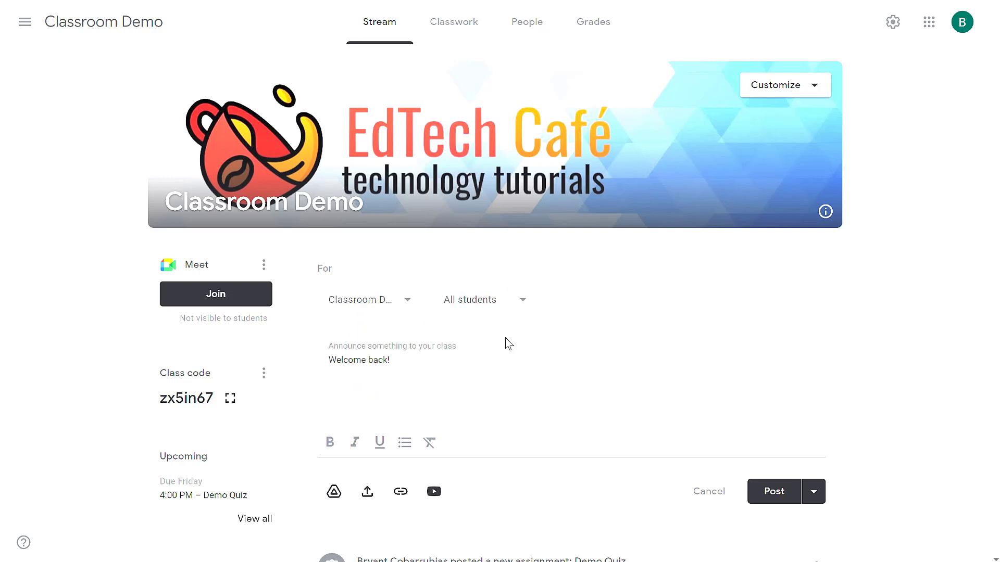
click(515, 308)
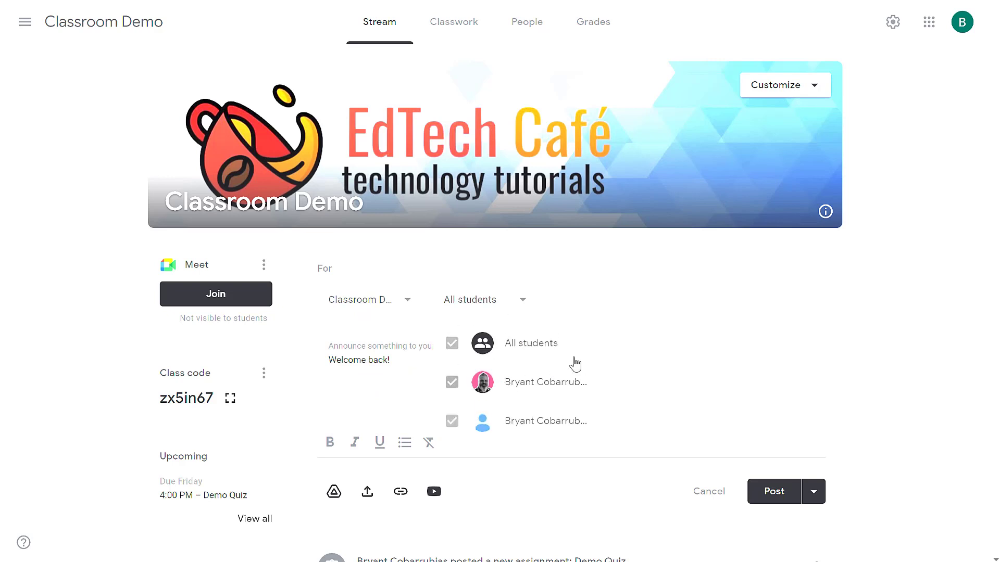
click(630, 291)
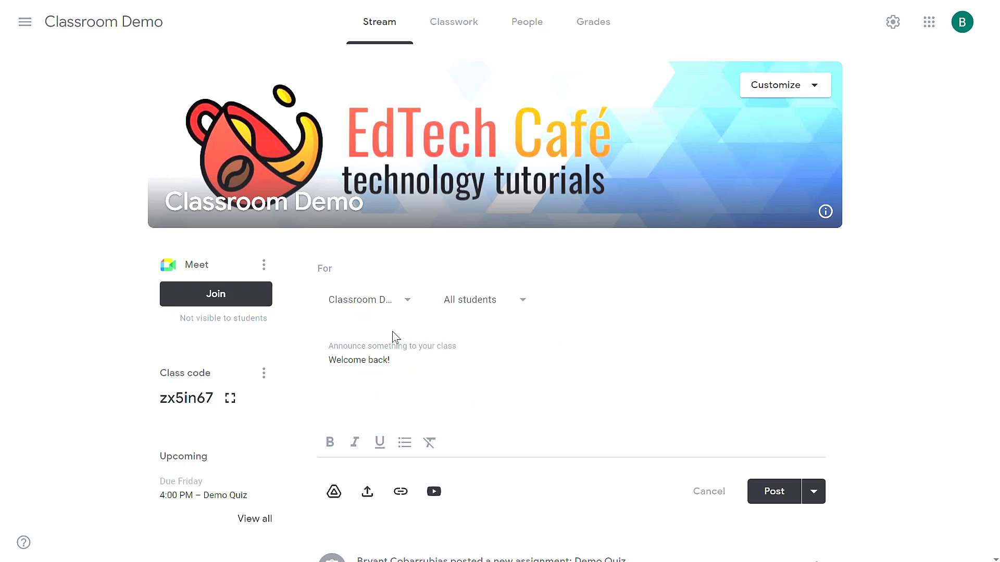
click(489, 316)
click(632, 299)
click(773, 492)
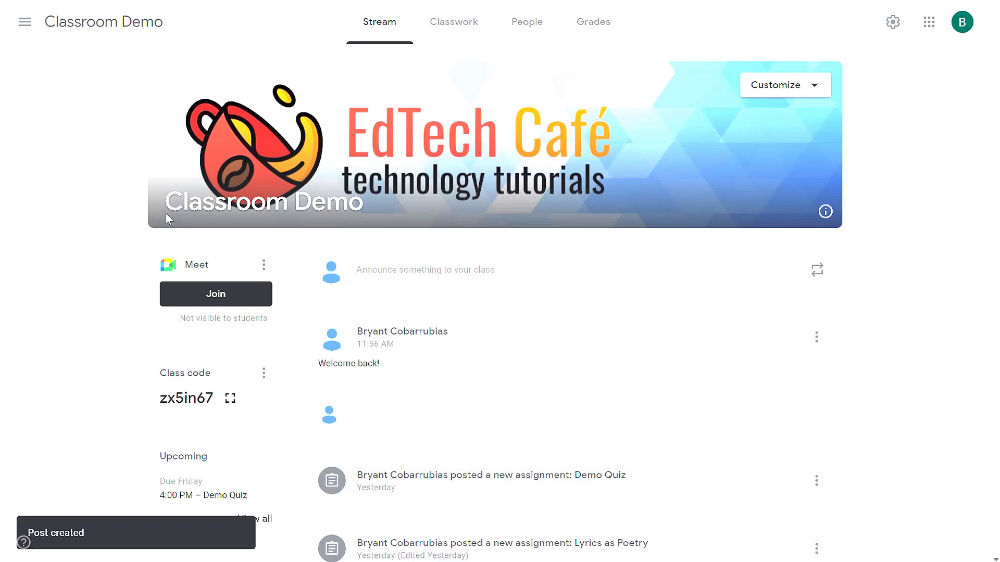
Comment 'Glad to see you're feeling better.' on the Welcome back! post, tagging the student
click(432, 423)
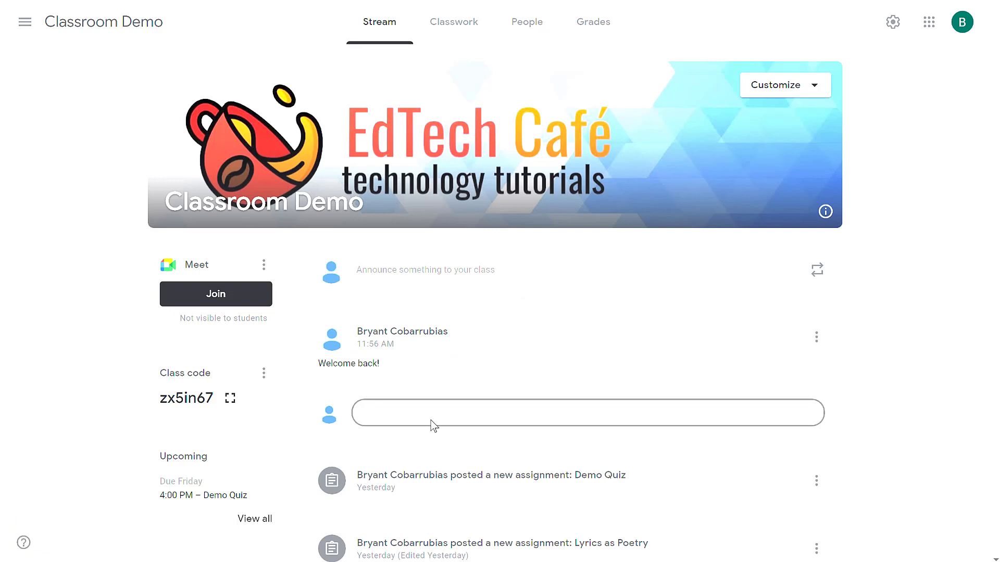
text(@bry)
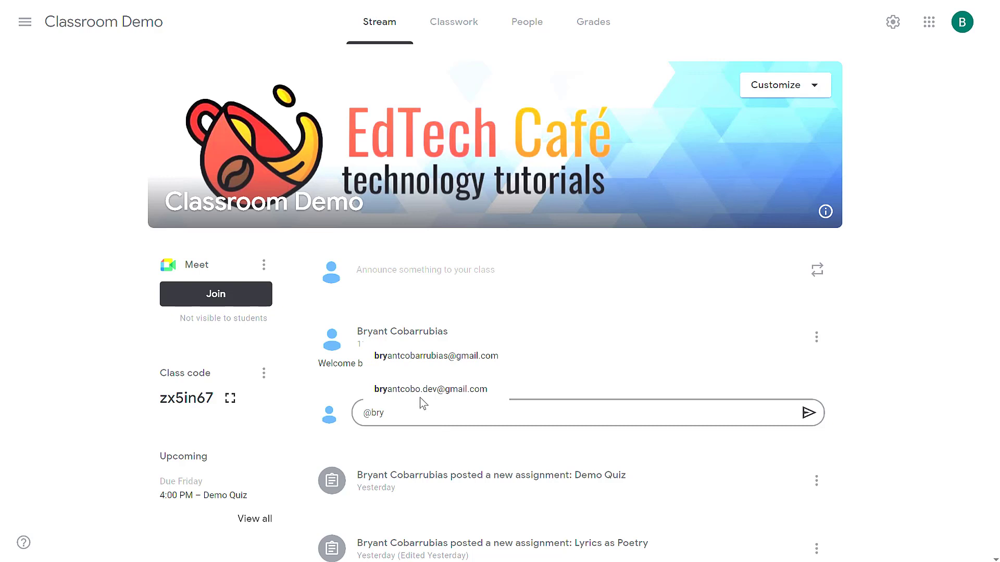
click(422, 358)
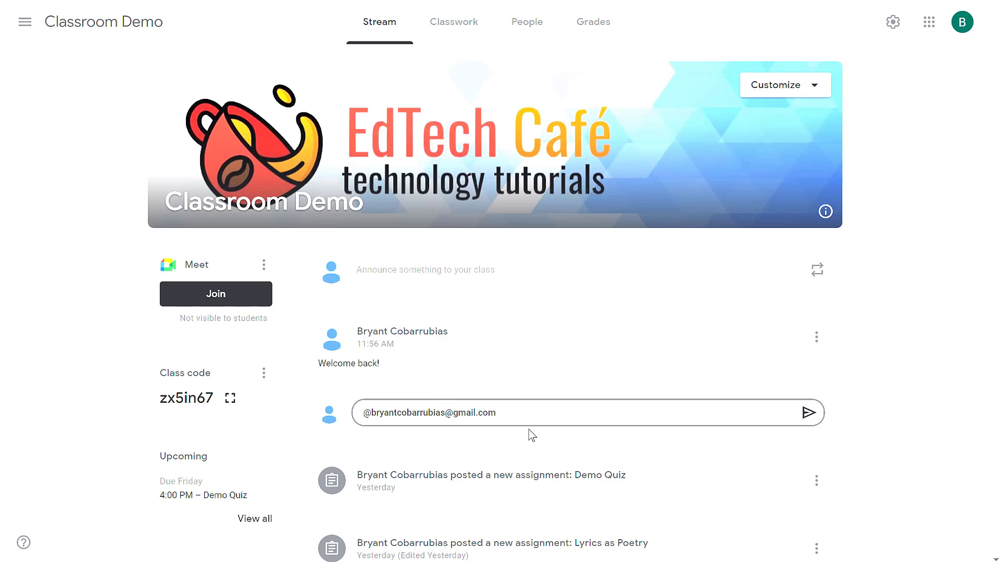
text(Glad to see you're feeling better.)
click(809, 413)
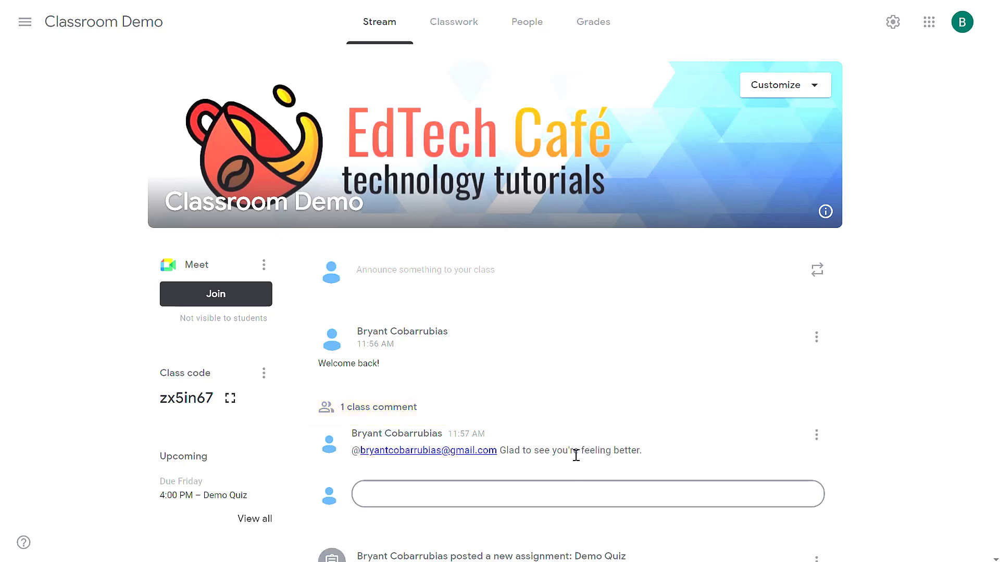
Post 'How are you doing?' with the audience narrowed to a single student
click(478, 284)
text(How are you doing?)
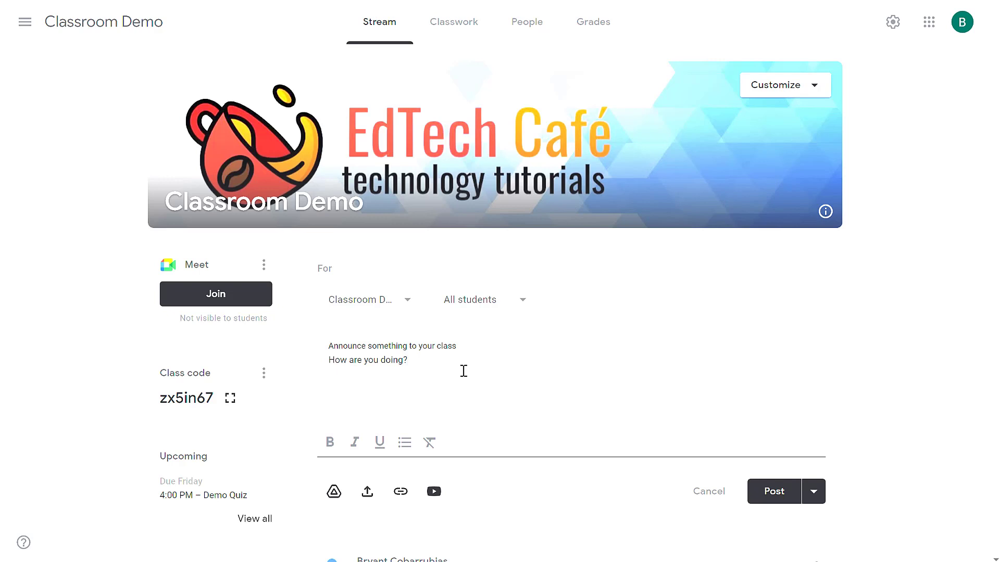
click(478, 308)
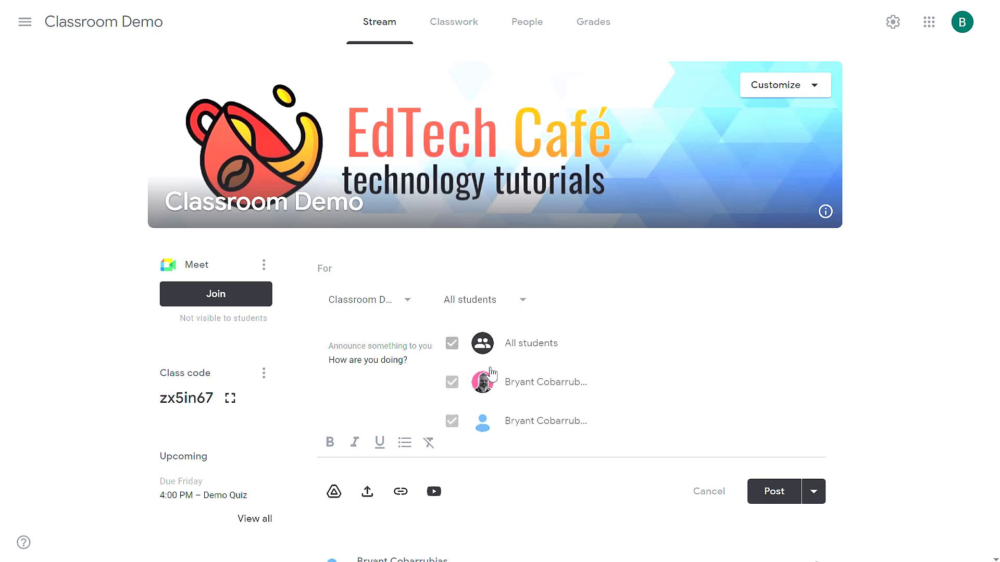
click(452, 383)
click(770, 345)
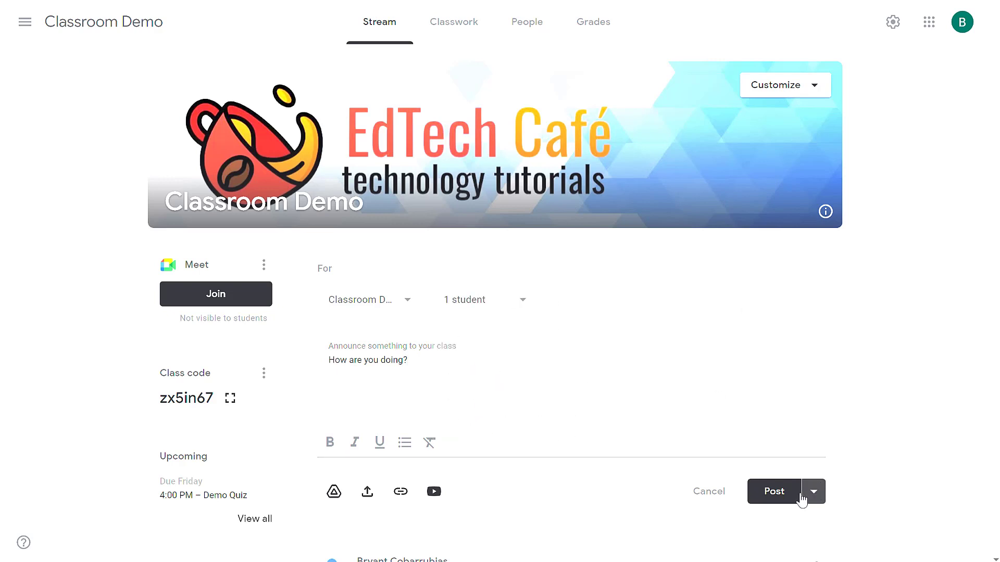
click(774, 492)
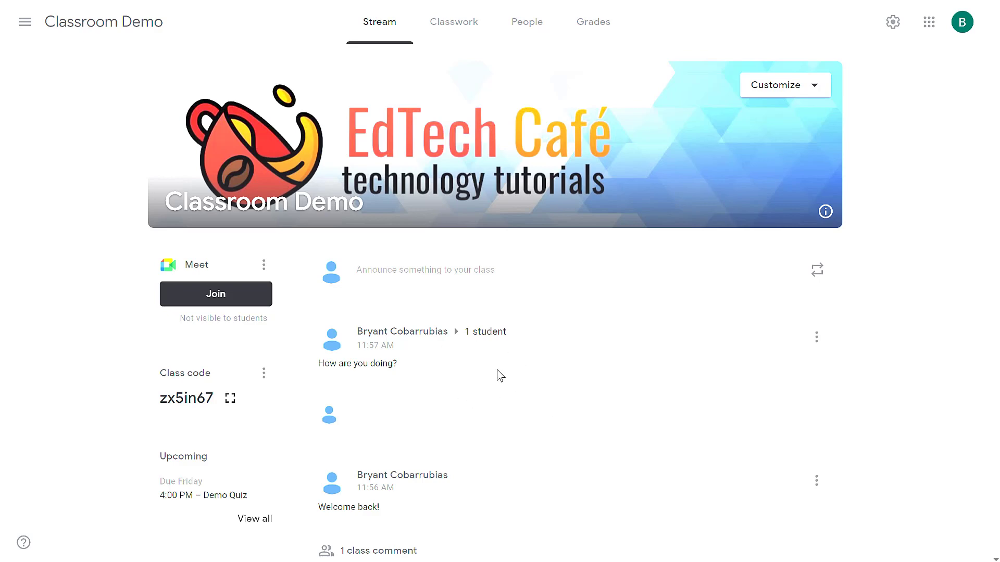
scroll(484, 383, down, 3)
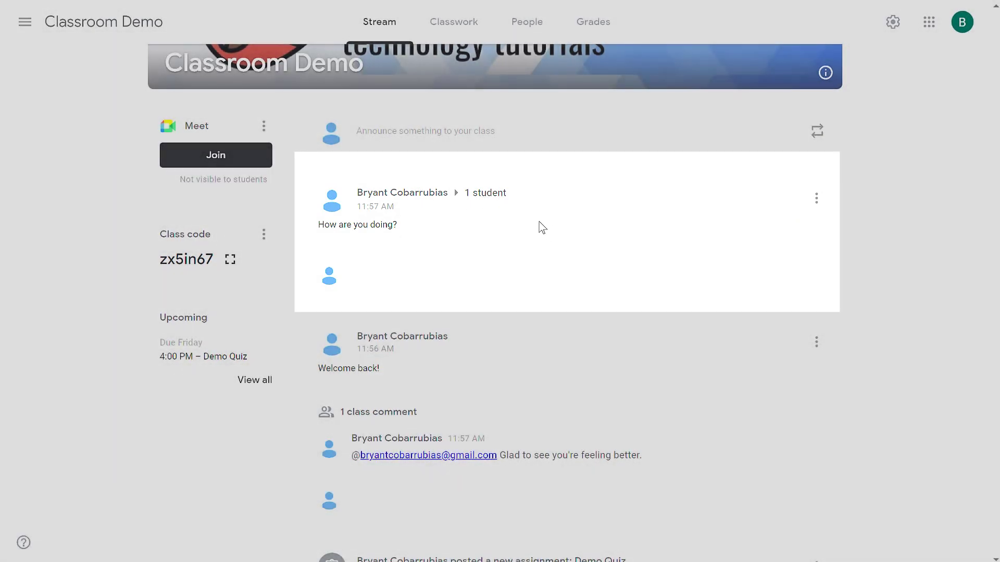
Go to the Classwork page and start a new assignment
scroll(534, 223, up, 3)
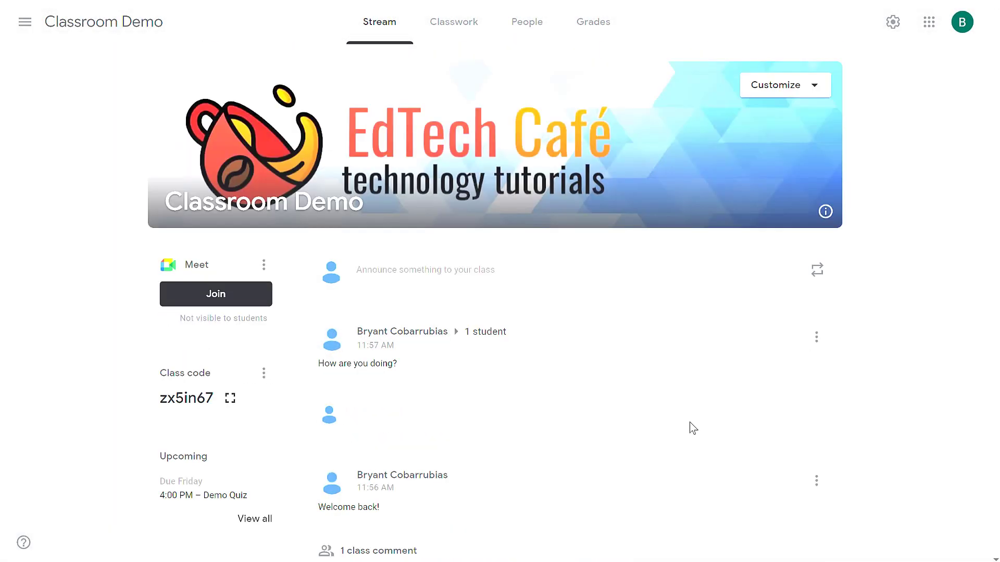
click(444, 28)
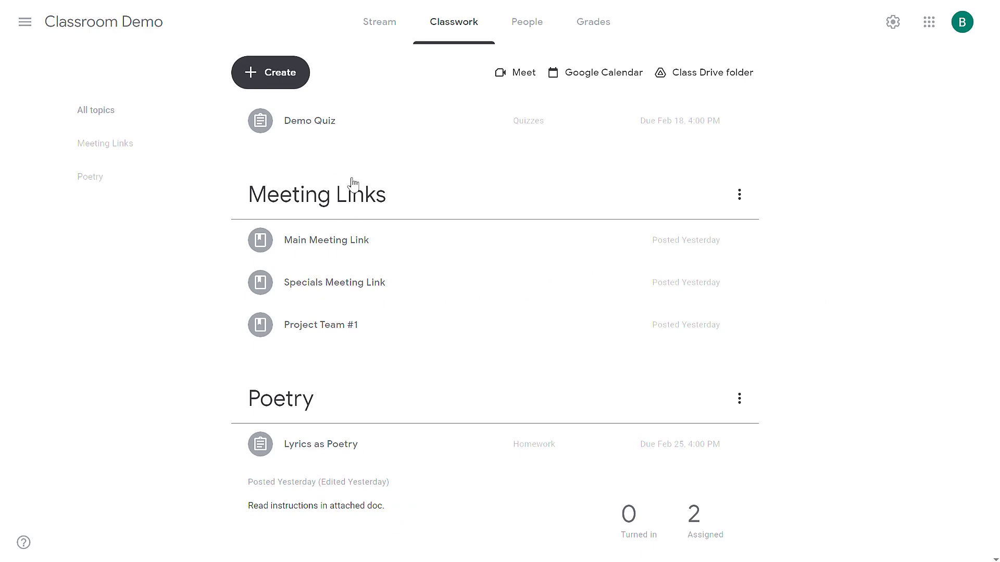
click(281, 89)
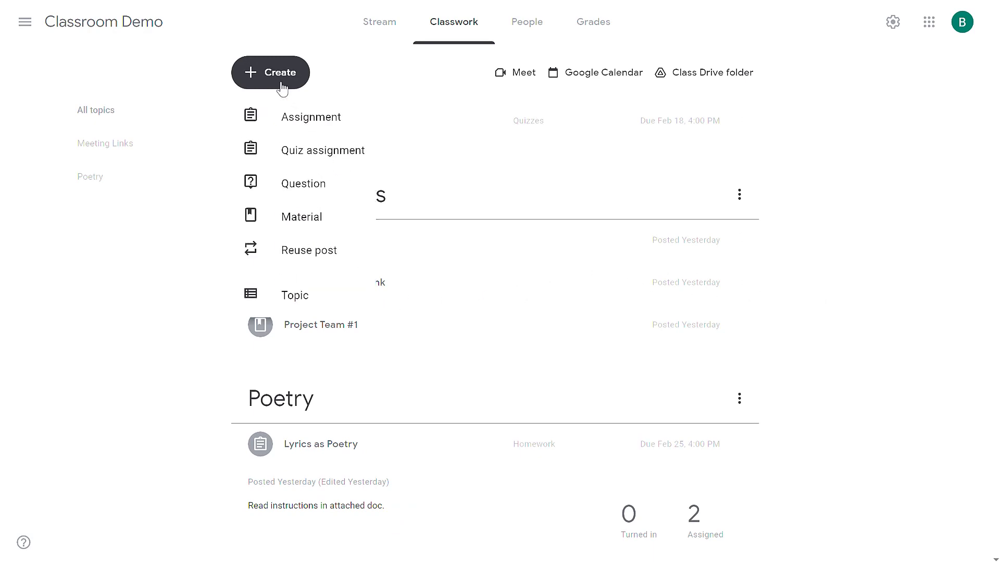
click(307, 123)
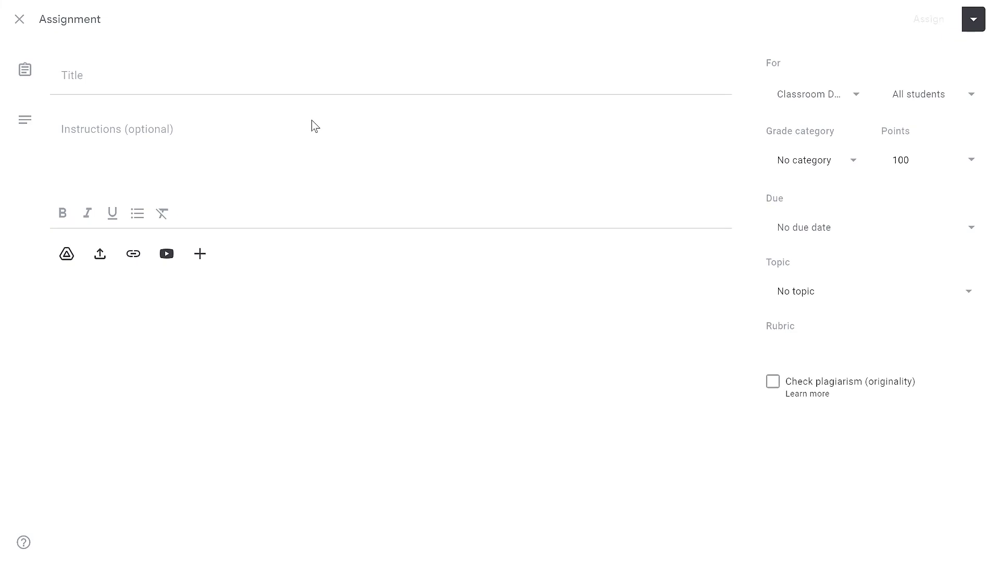
Assign the draft to only the first student, then discard it with Escape
click(855, 109)
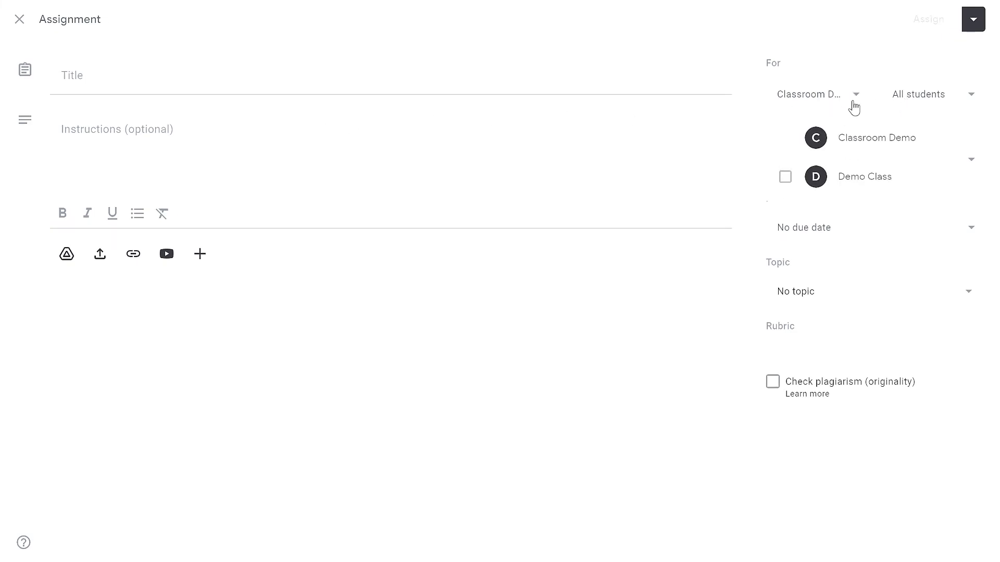
click(854, 107)
click(970, 100)
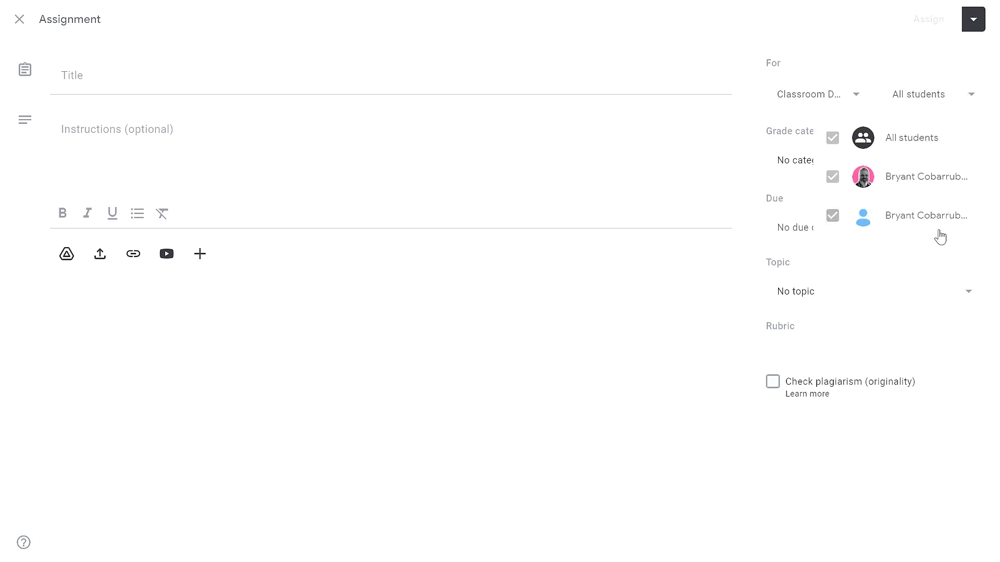
click(873, 85)
click(894, 98)
click(833, 139)
click(832, 176)
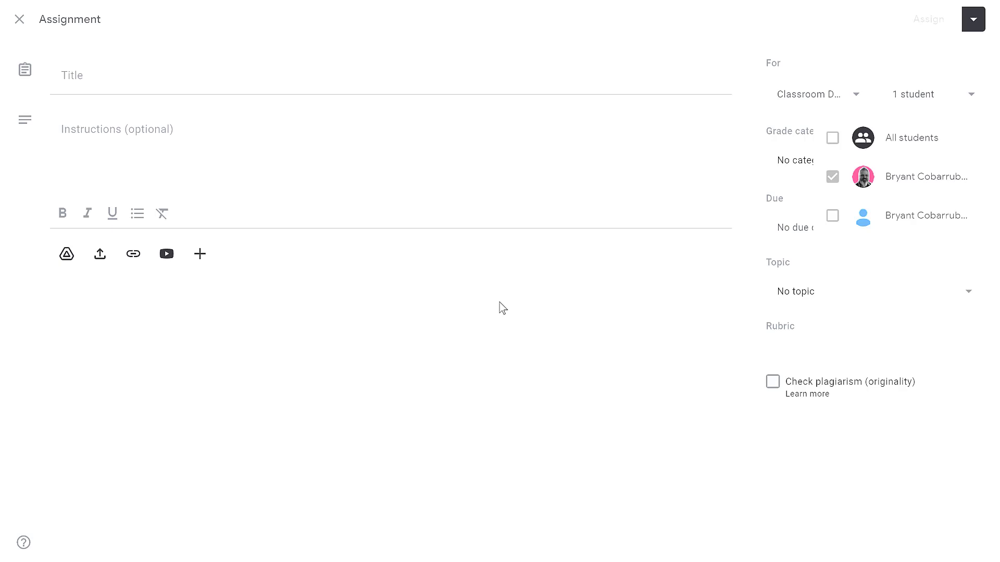
key(Escape)
key(Escape)
scroll(266, 341, down, 2)
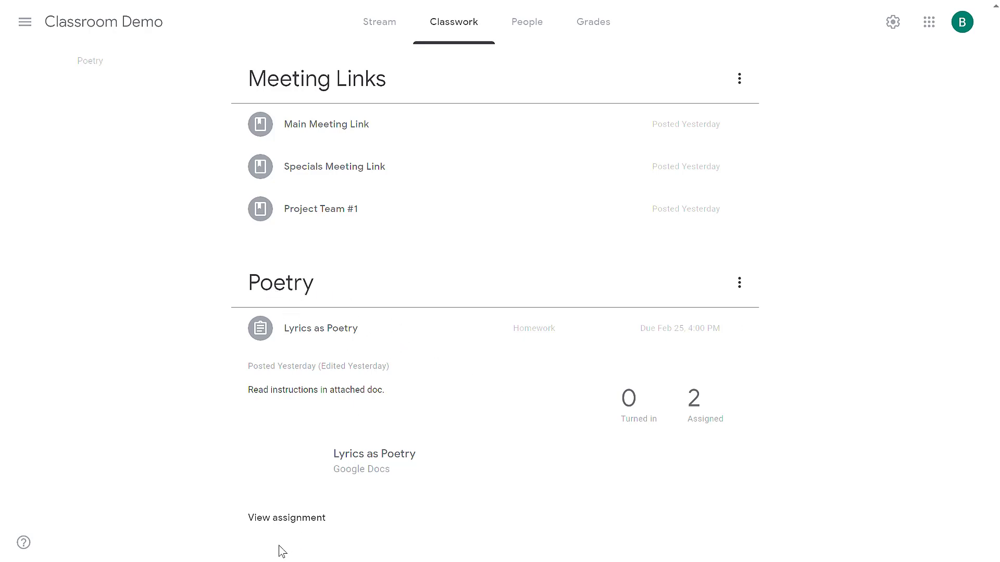
On Lyrics as Poetry, post a class comment tagging a student: 'Do you have any questions?'
click(290, 527)
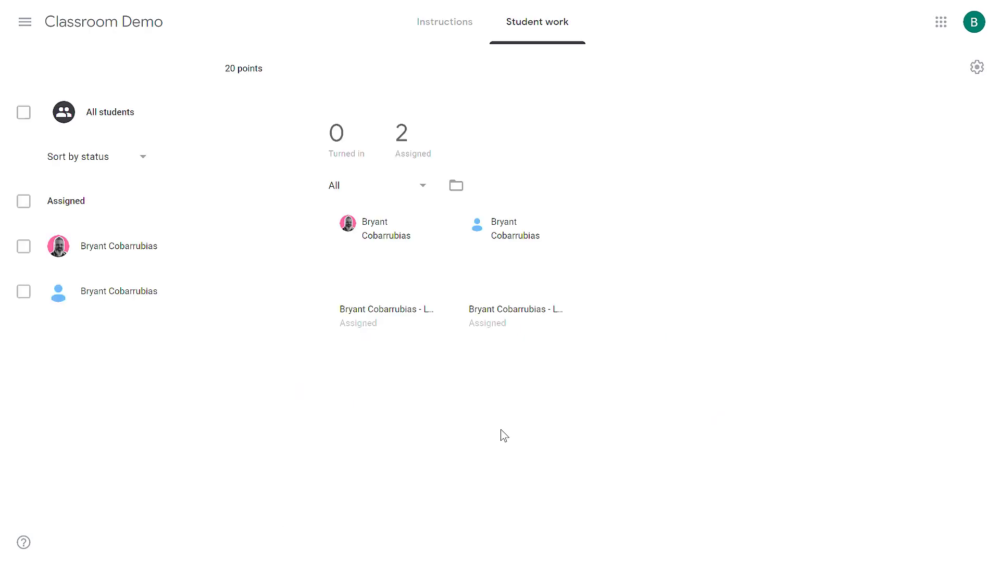
click(435, 35)
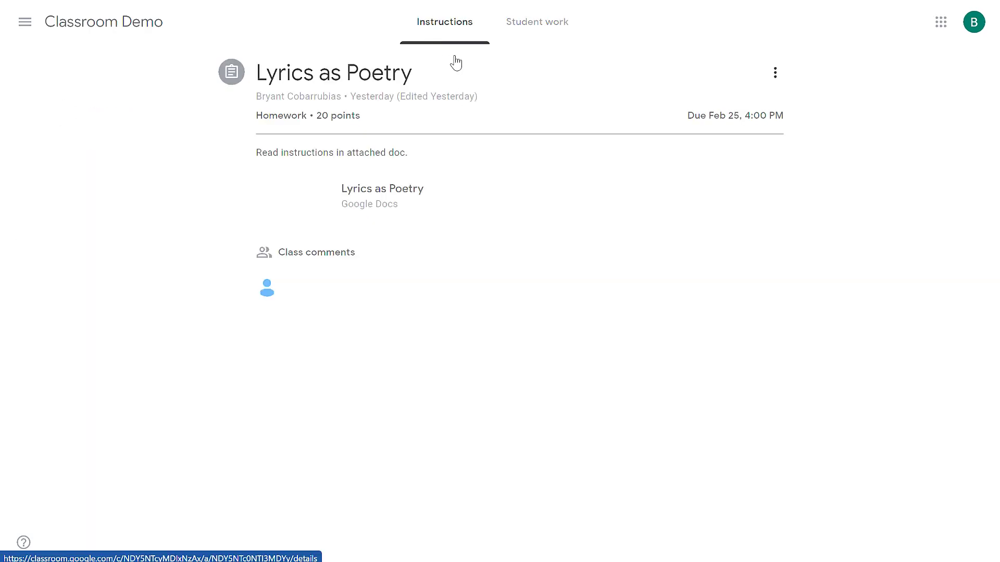
click(348, 286)
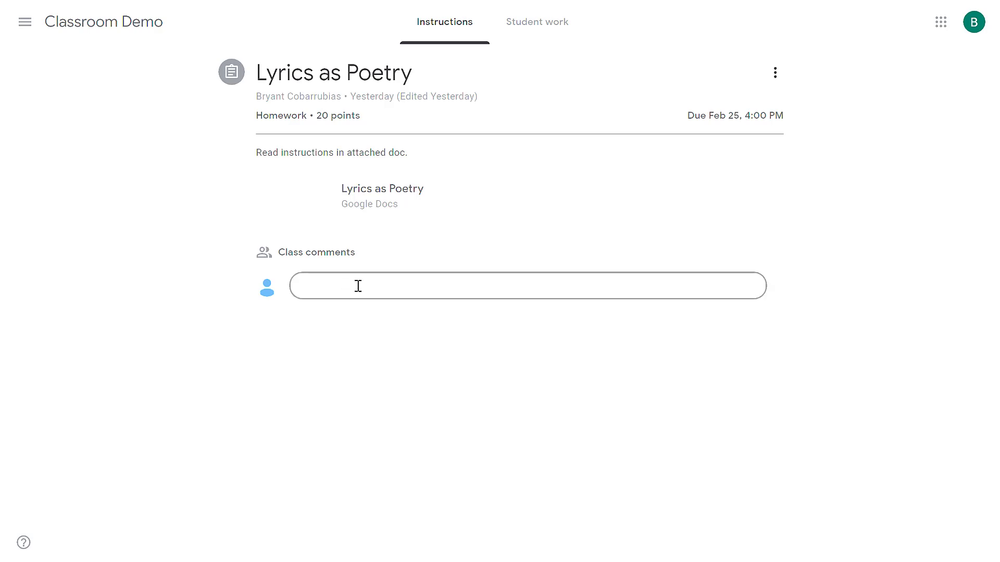
key(ctrl+v)
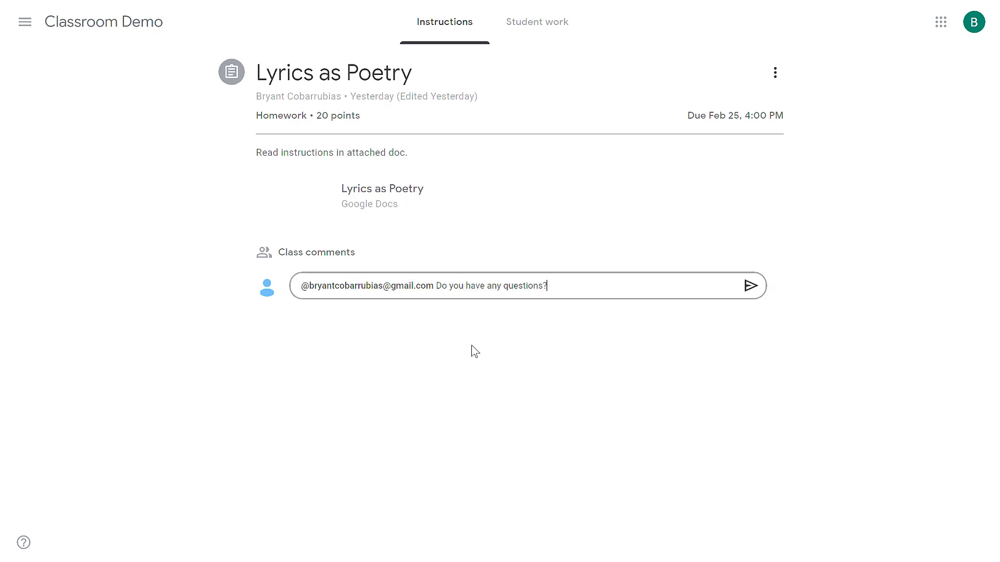
click(748, 287)
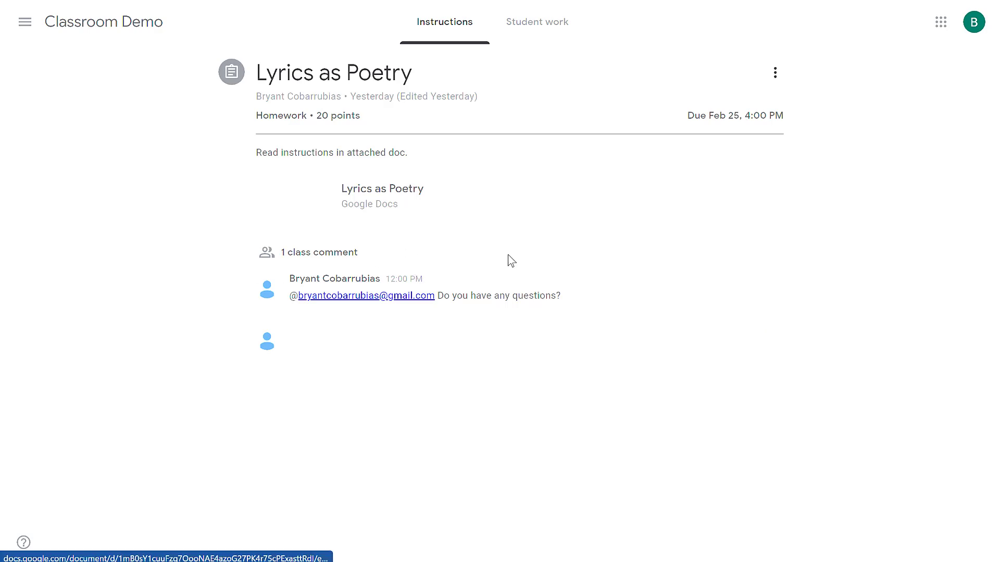
Open Student work and view the first student's submission for Lyrics as Poetry
click(536, 31)
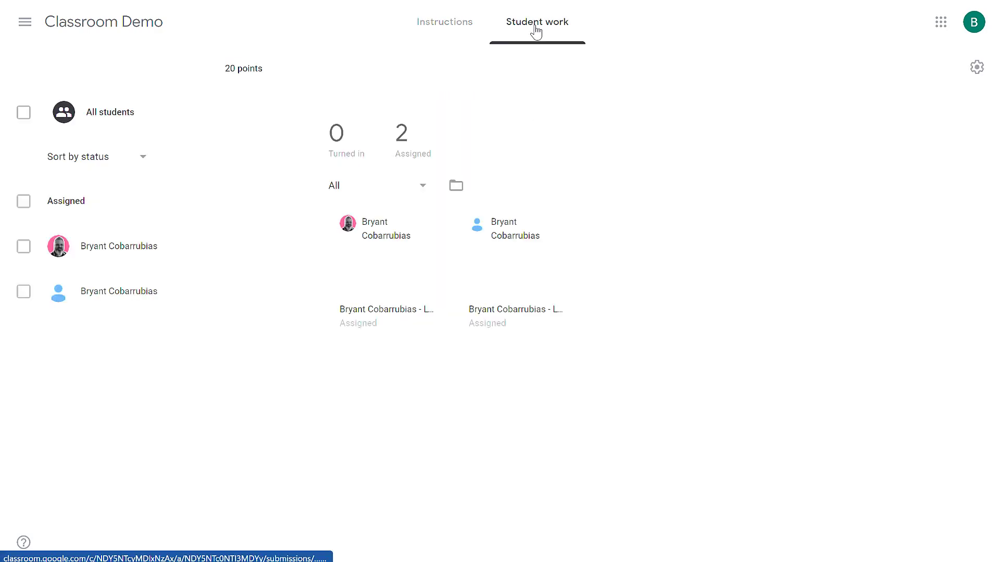
click(402, 300)
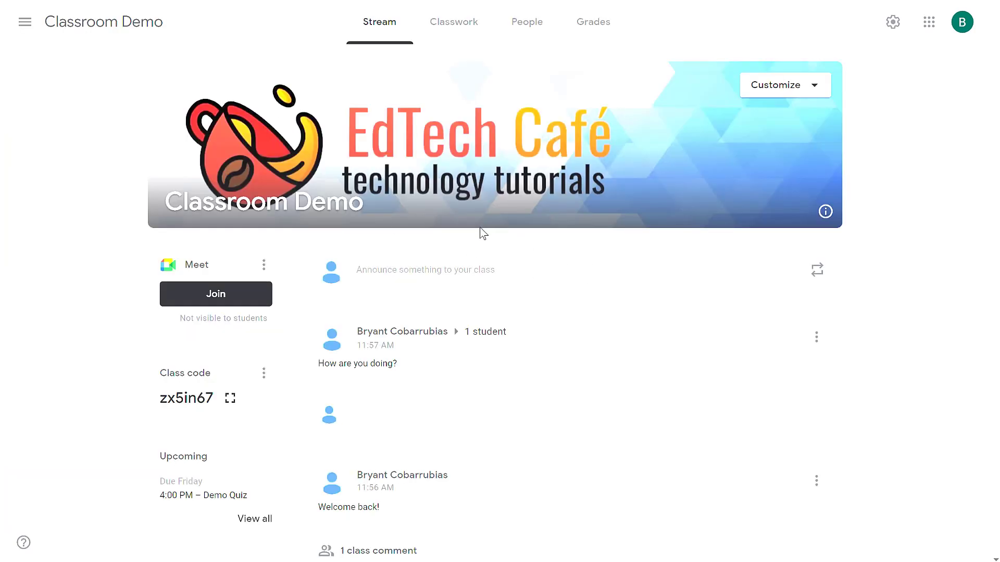
click(528, 25)
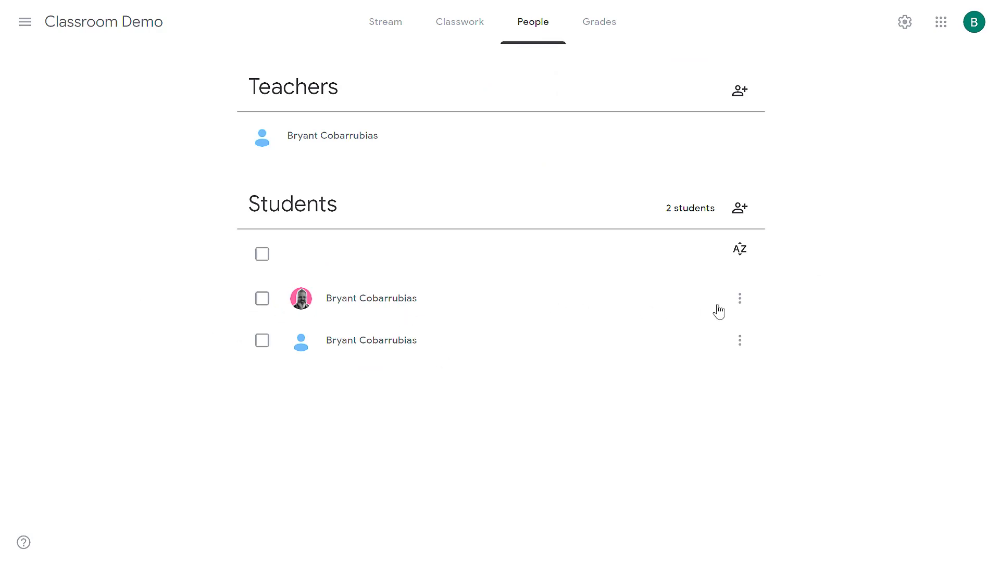
click(739, 302)
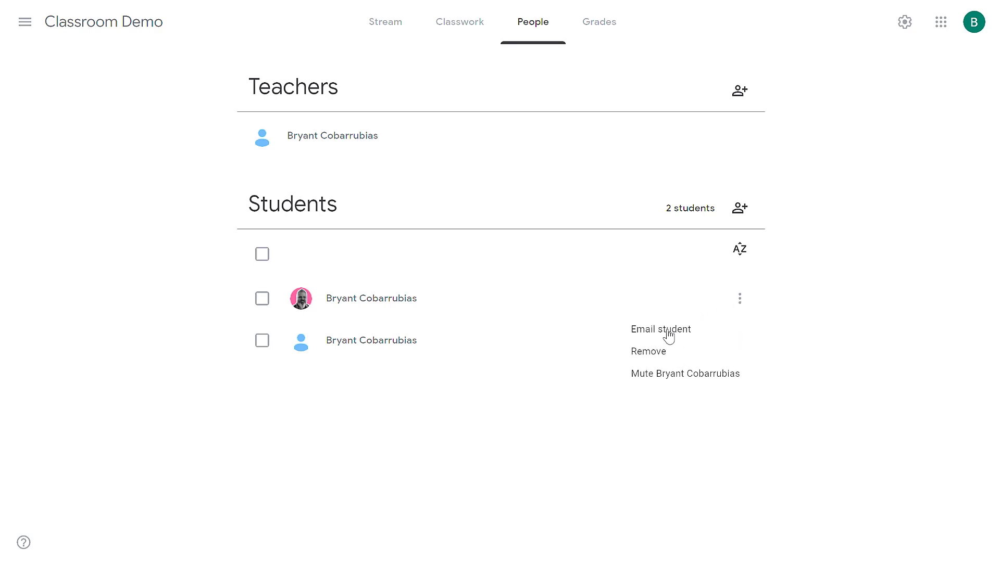
click(567, 344)
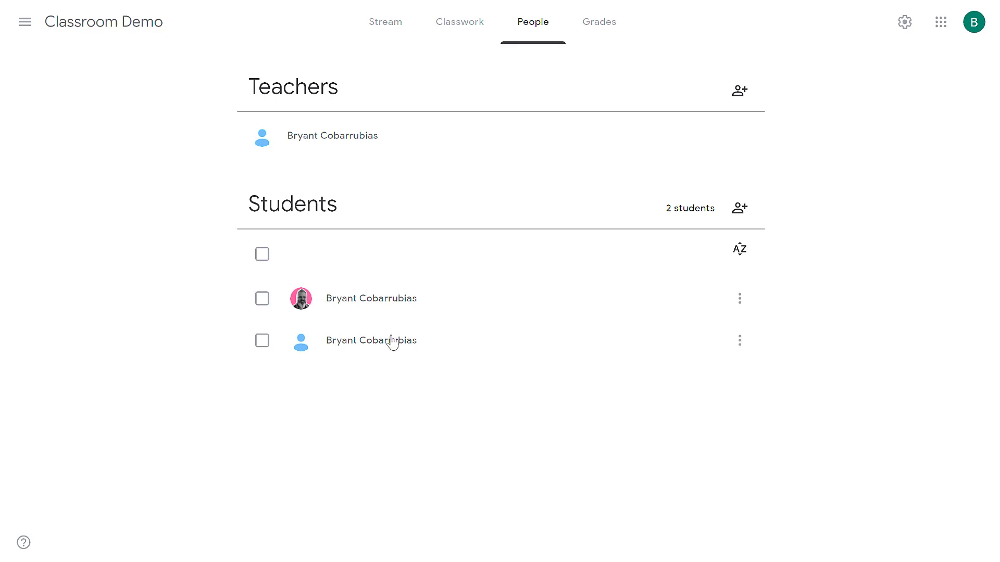
click(261, 256)
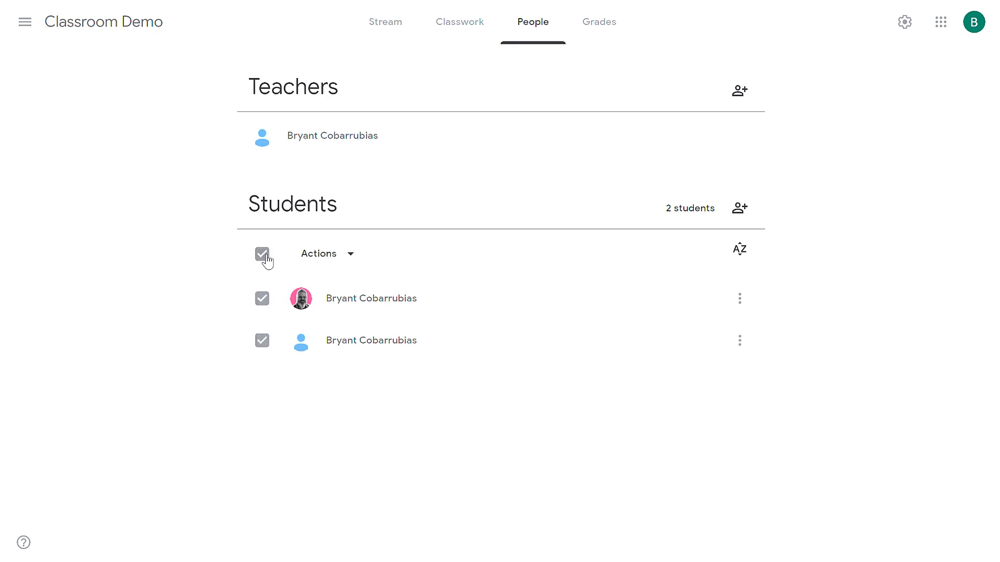
click(357, 259)
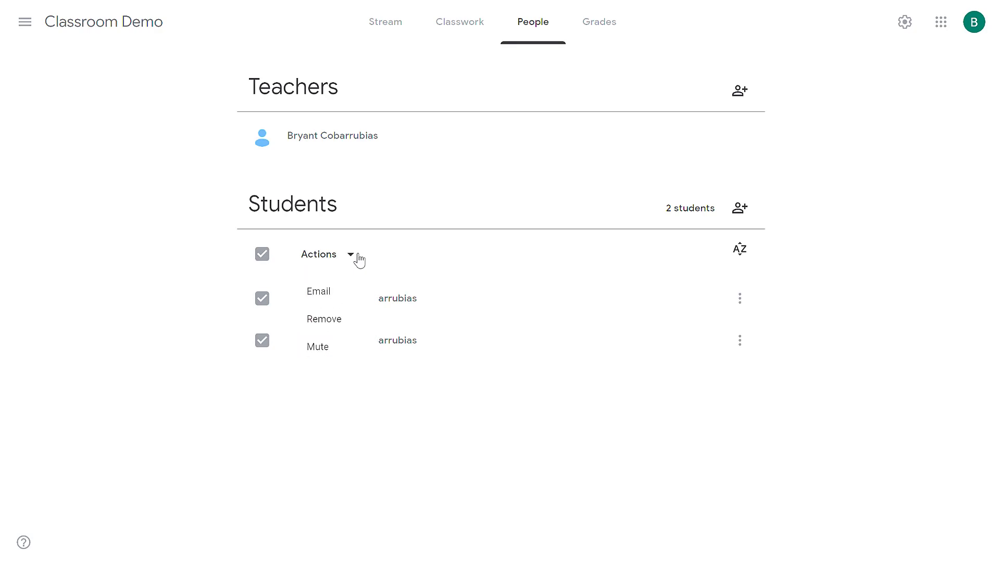